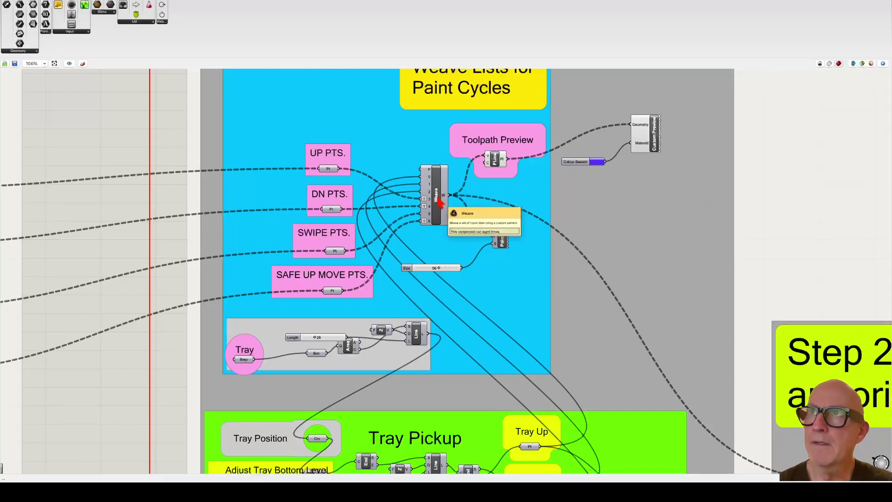
Inspect the integer collection stored in the Weave component's Pattern input, leaving it as it is
click(438, 200)
scroll(438, 199, up, 5)
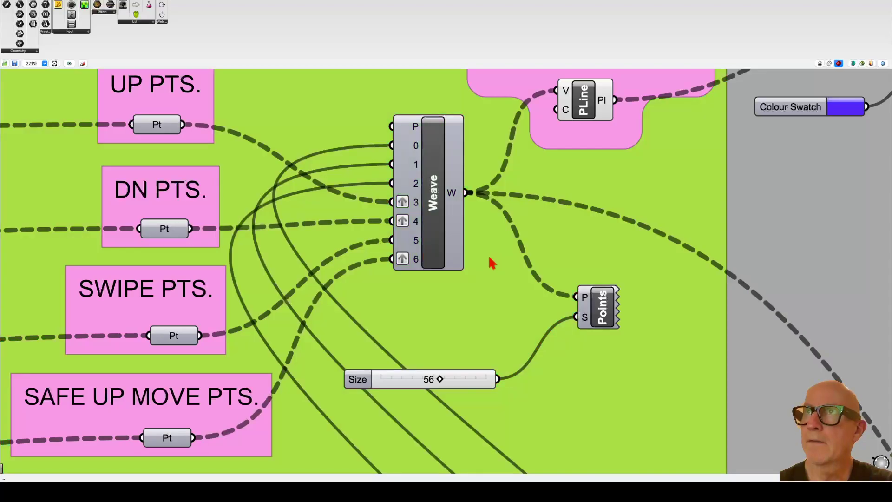
mouse_move(418, 132)
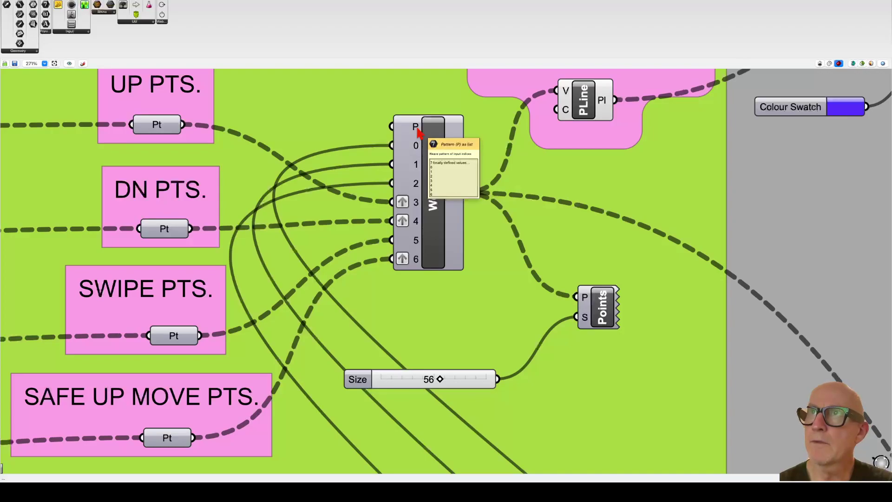
right_click(418, 133)
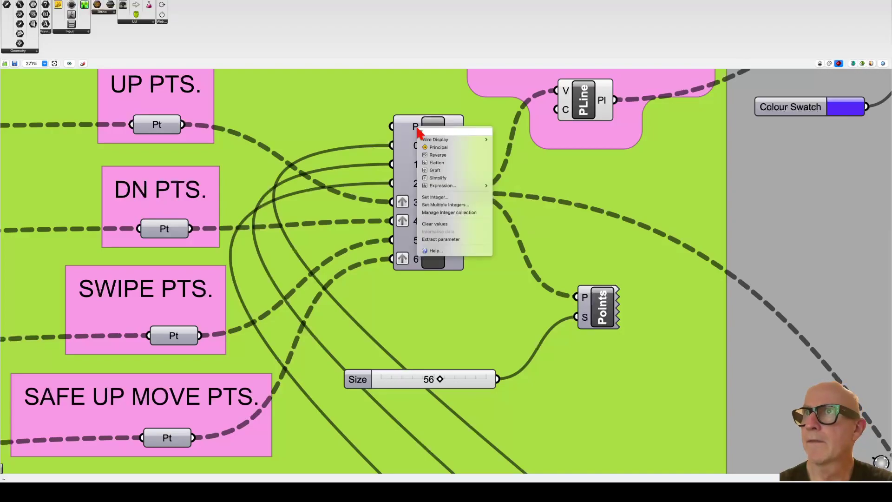
click(446, 210)
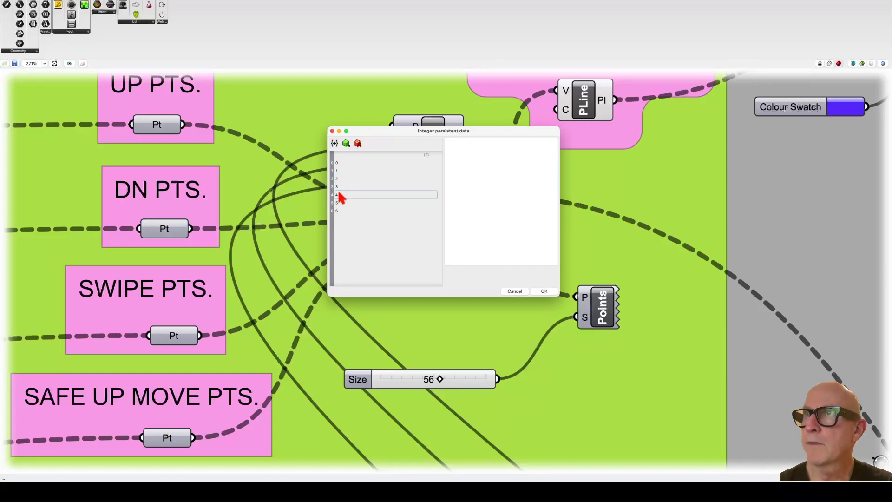
click(514, 290)
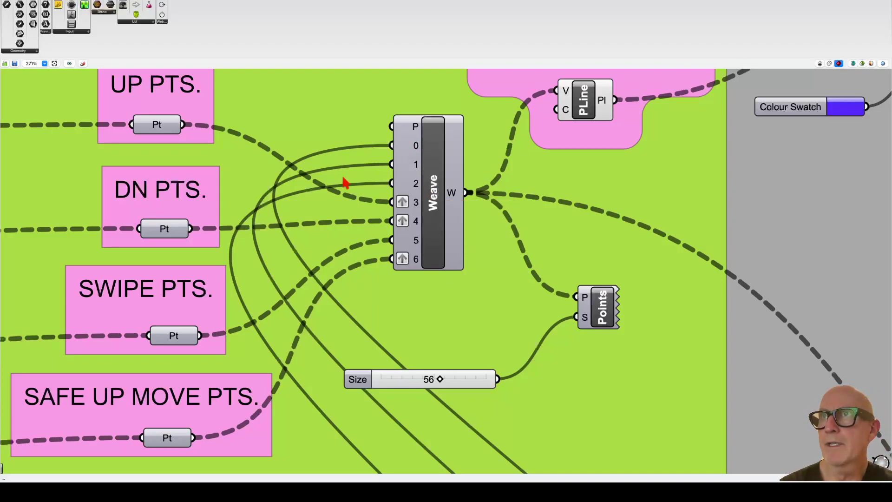
Trace the wires from Weave inputs 0, 1 and 2 to the Tray Up and Tray Dn points in the Tray Pickup group
mouse_move(455, 235)
scroll(455, 235, down, 3)
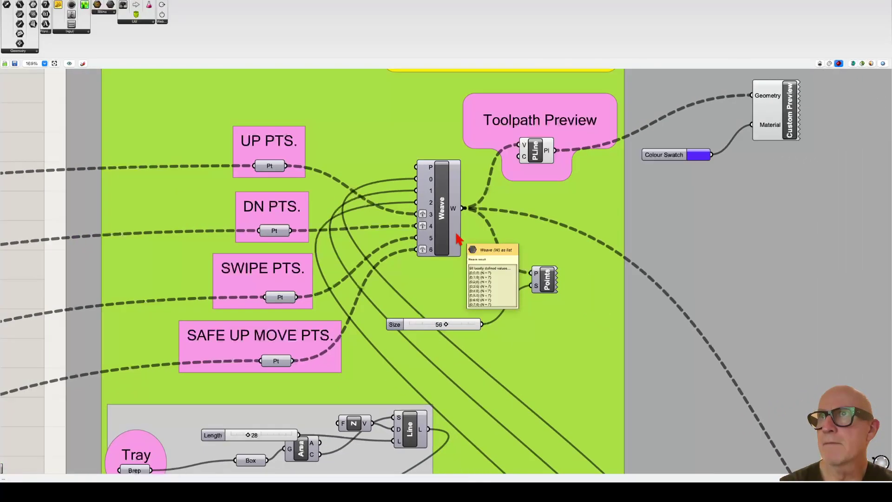
scroll(456, 236, down, 5)
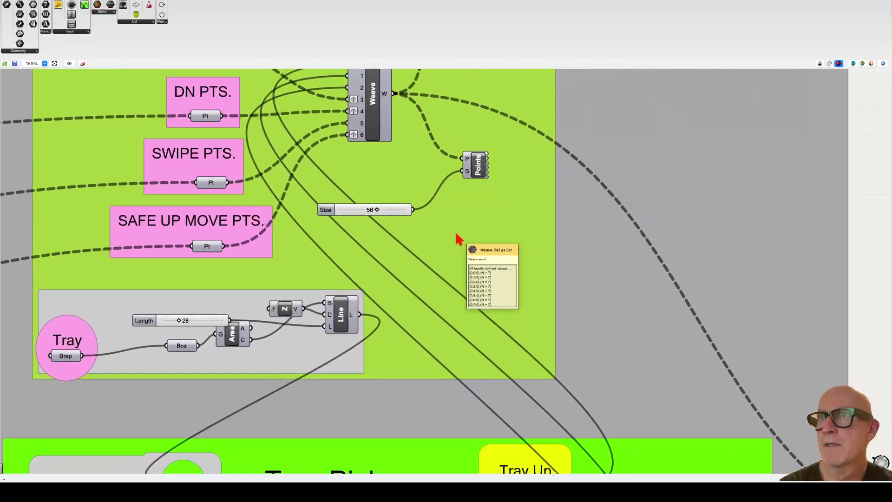
scroll(455, 230, down, 5)
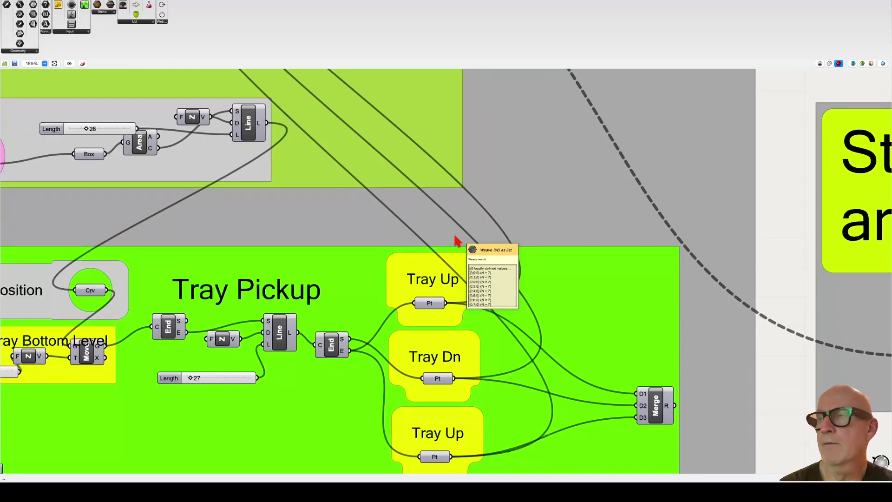
scroll(372, 246, up, 10)
scroll(371, 243, up, 5)
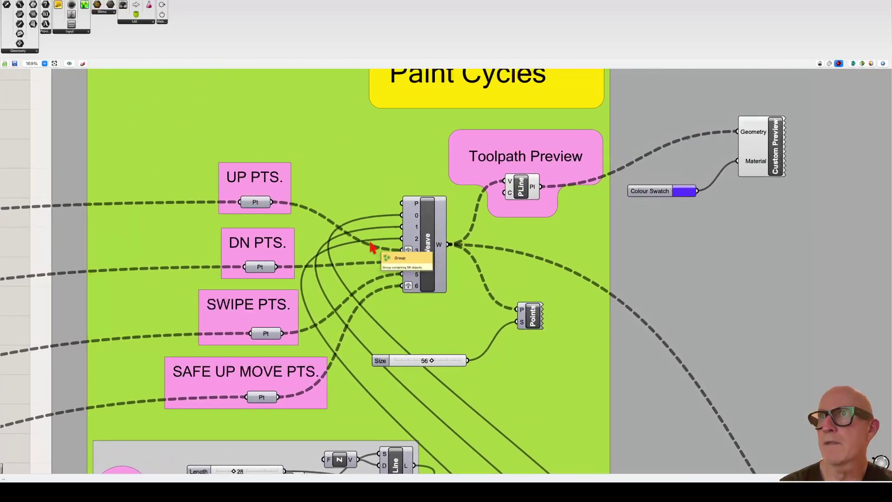
scroll(371, 244, up, 5)
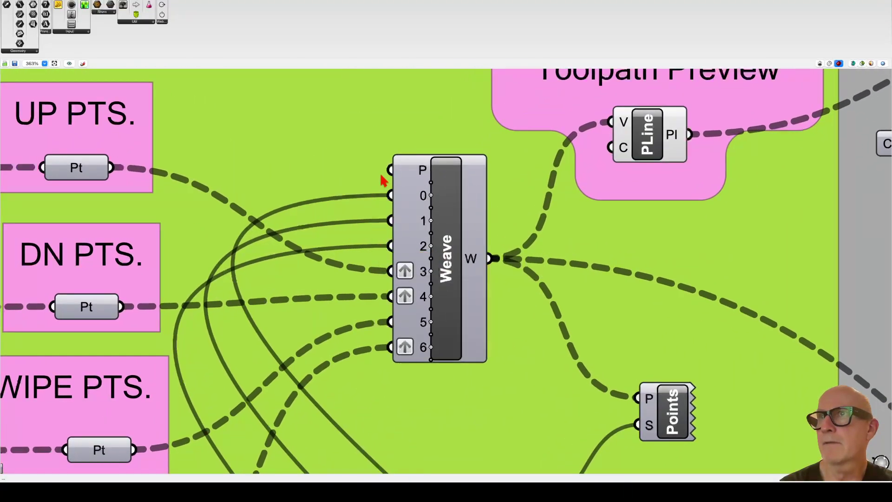
mouse_move(428, 248)
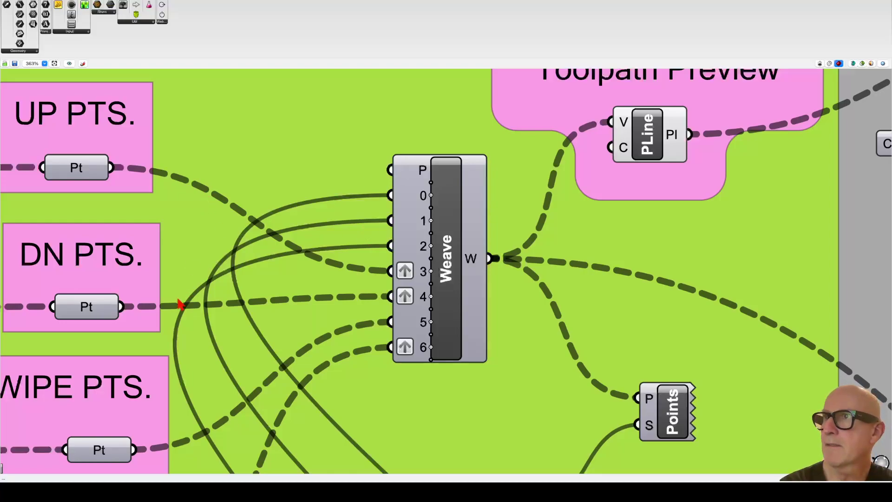
Follow the point wires back to the Paint Pattern Movement Cycle group and examine the Example Pattern image up close
scroll(237, 407, down, 5)
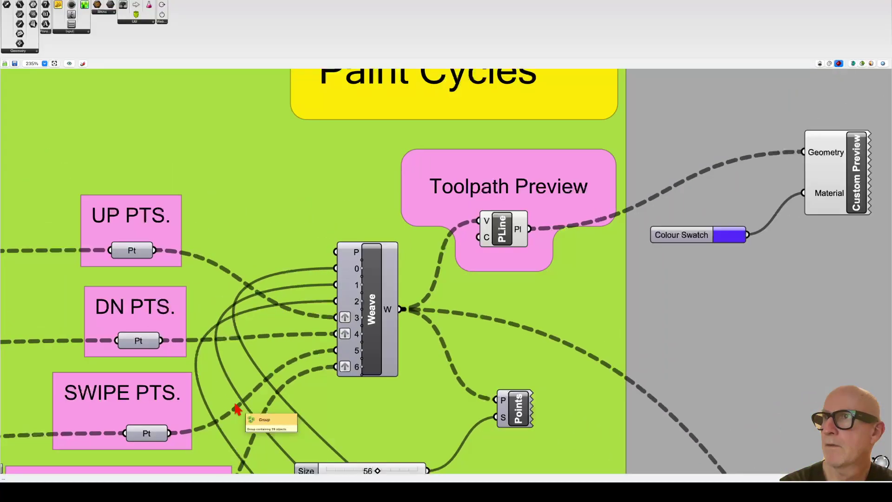
scroll(237, 409, left, 15)
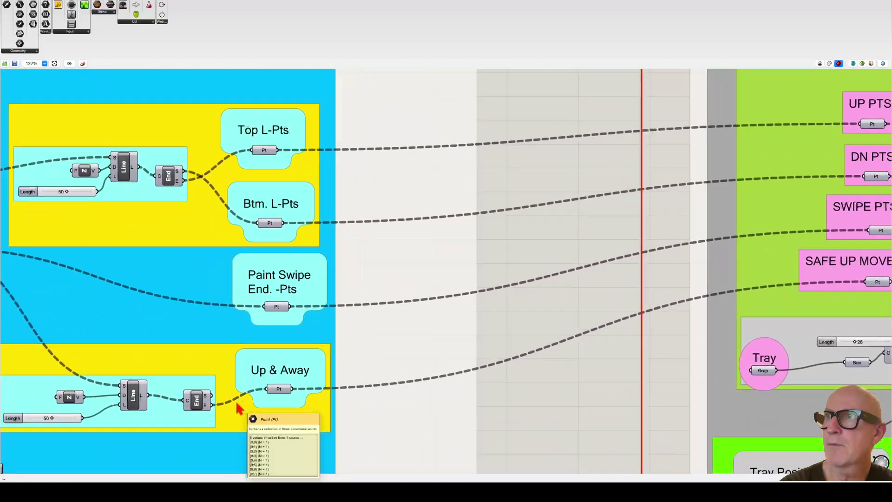
scroll(242, 406, left, 5)
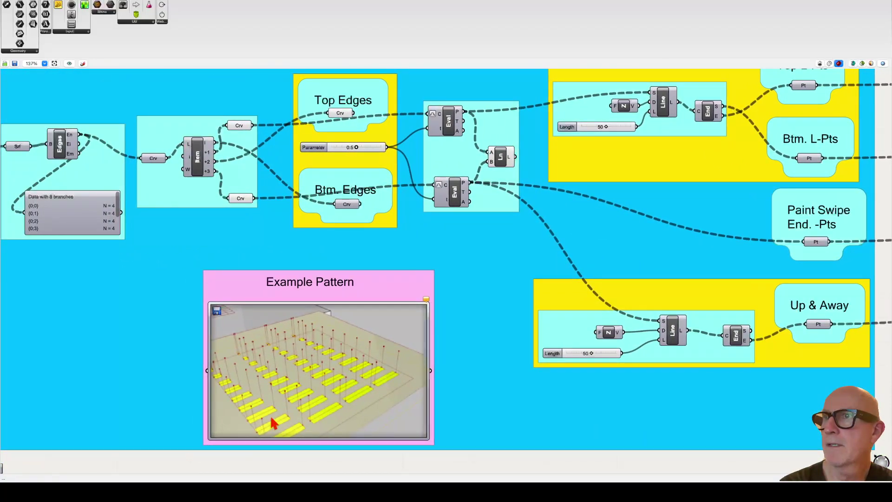
scroll(271, 418, down, 3)
scroll(404, 339, up, 6)
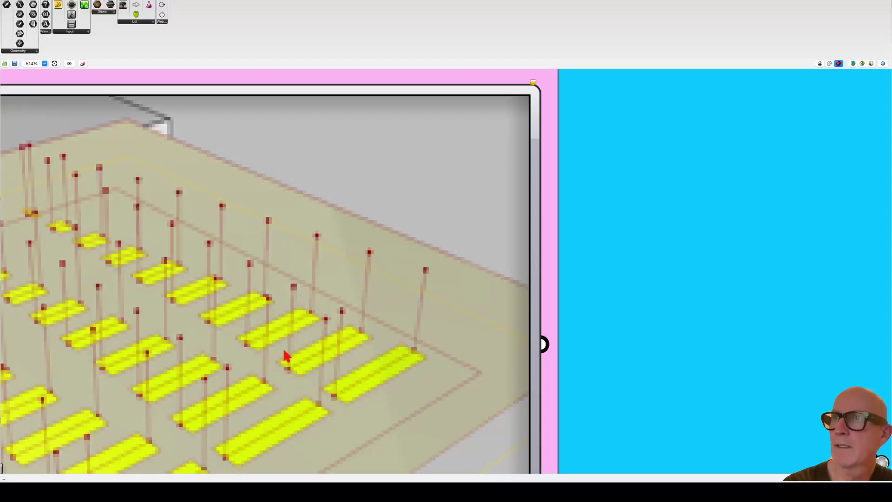
scroll(286, 293, down, 10)
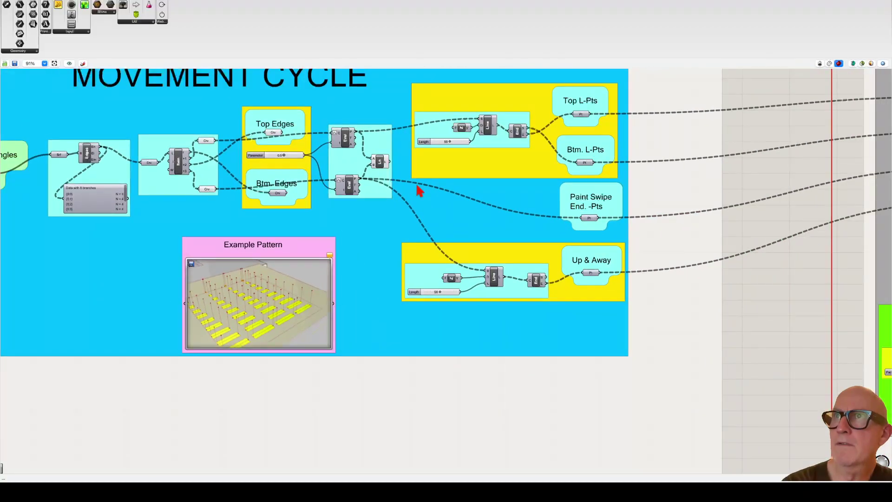
Examine the order of the Weave component's numbered inputs, its Pattern input and its woven output
scroll(417, 183, right, 10)
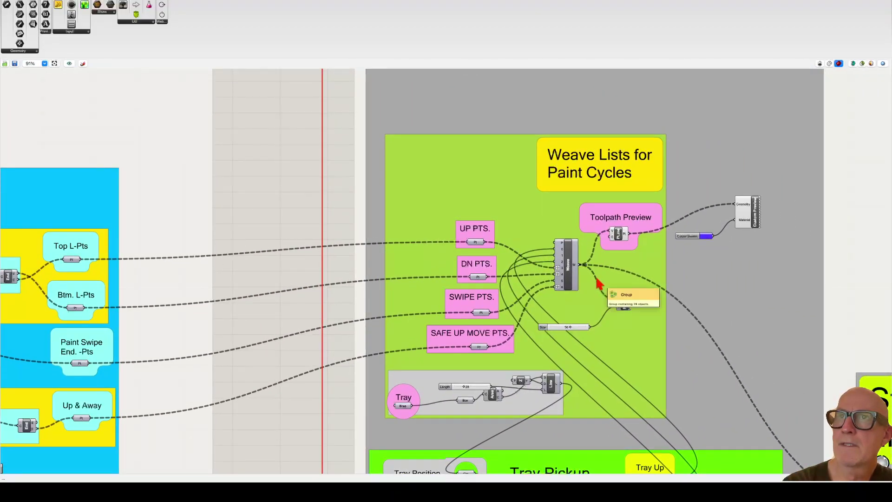
scroll(600, 282, up, 4)
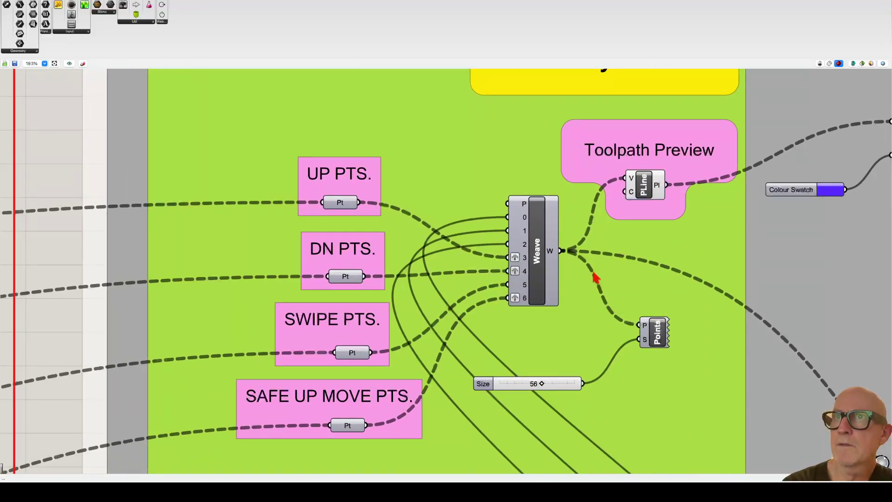
scroll(597, 280, up, 2)
scroll(592, 276, down, 2)
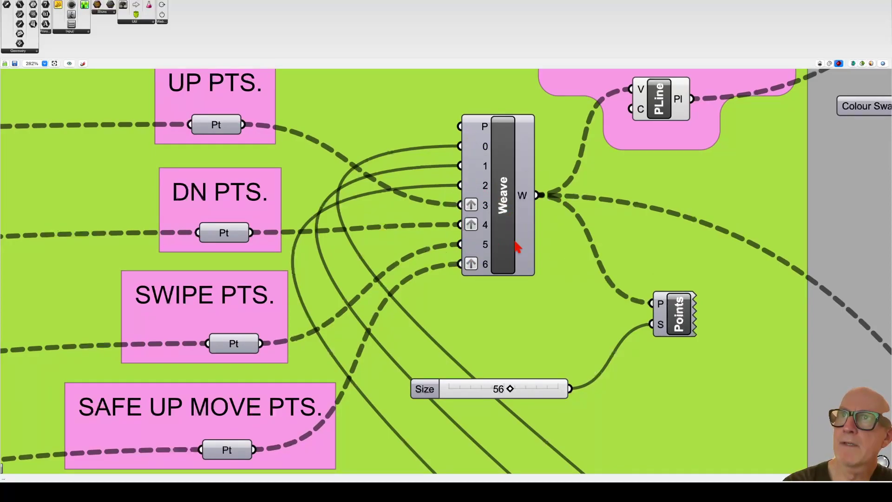
mouse_move(487, 217)
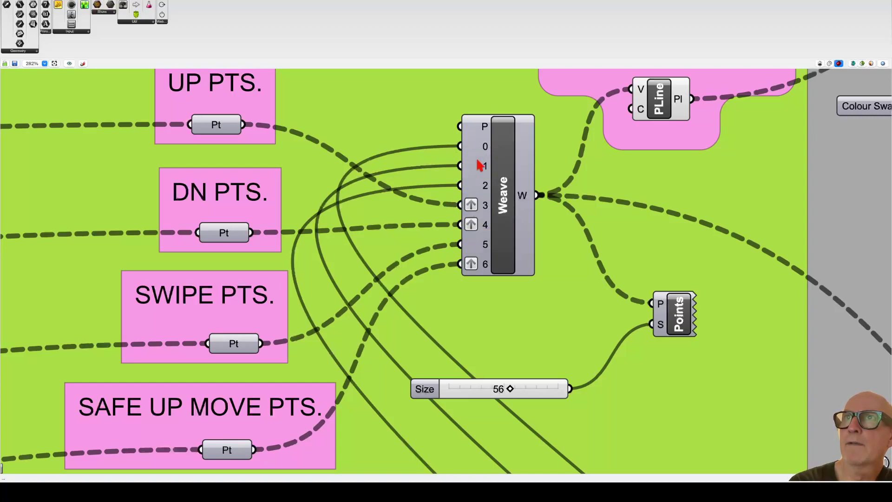
mouse_move(485, 130)
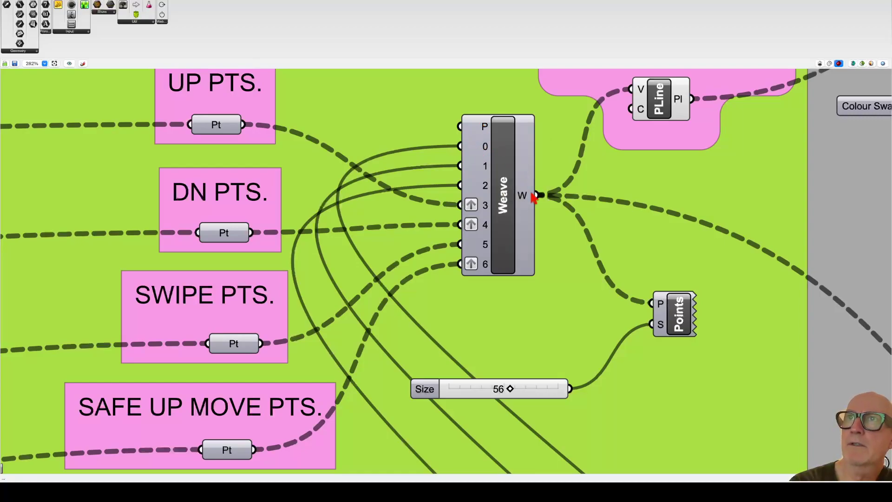
mouse_move(526, 199)
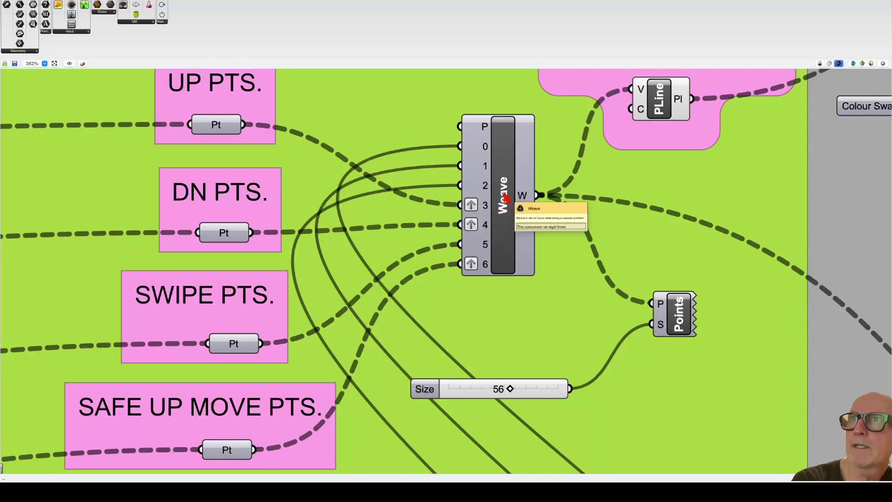
Compare the Example Pattern image with the Movement Cycle's point groups that feed the Weave component
scroll(507, 267, down, 5)
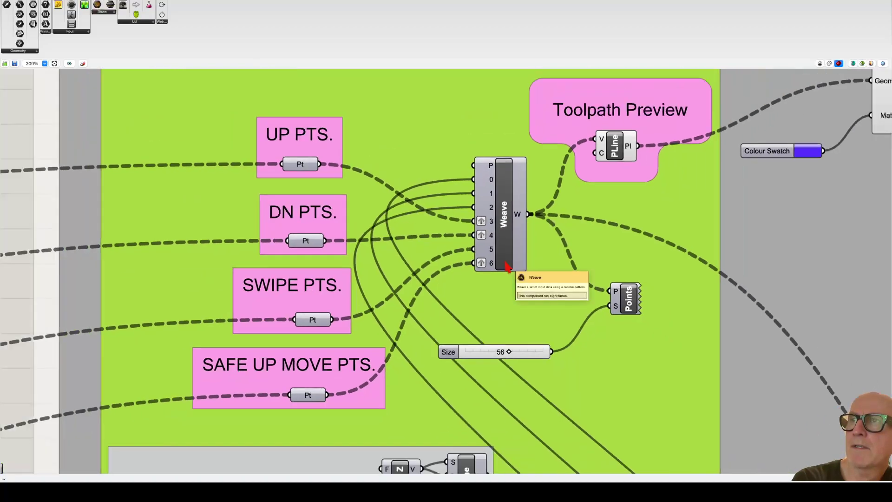
scroll(507, 268, down, 2)
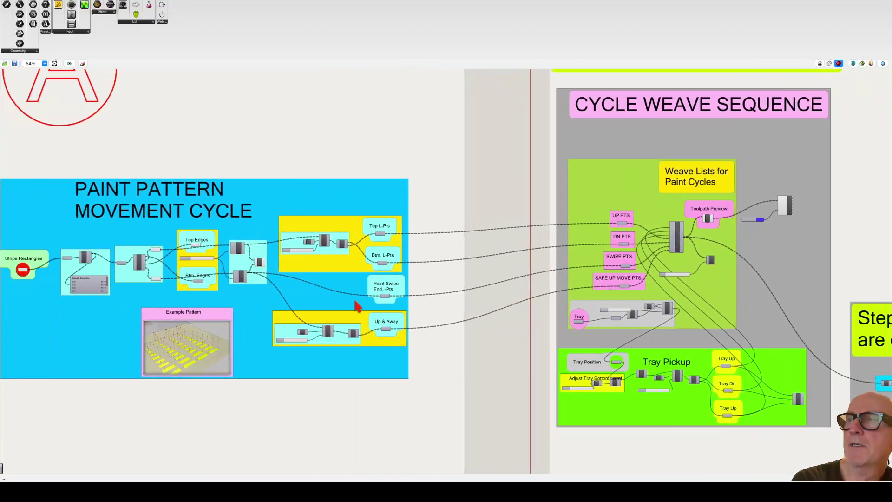
scroll(260, 304, up, 1)
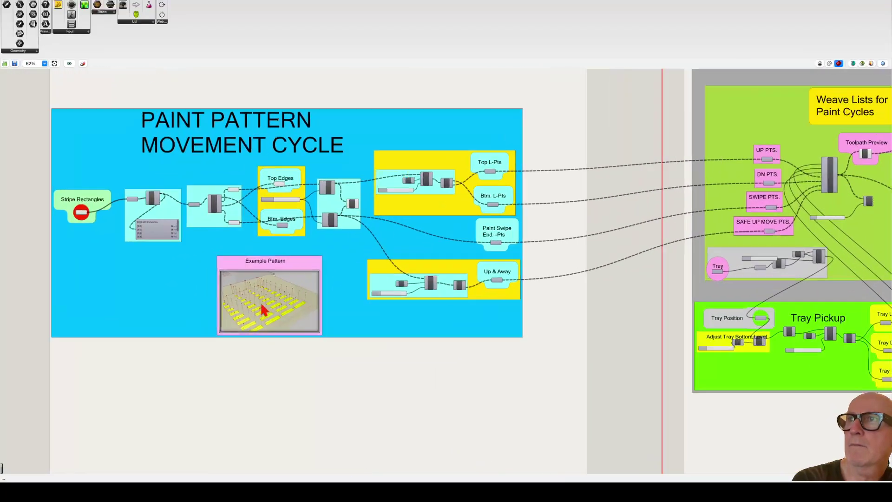
scroll(263, 310, up, 6)
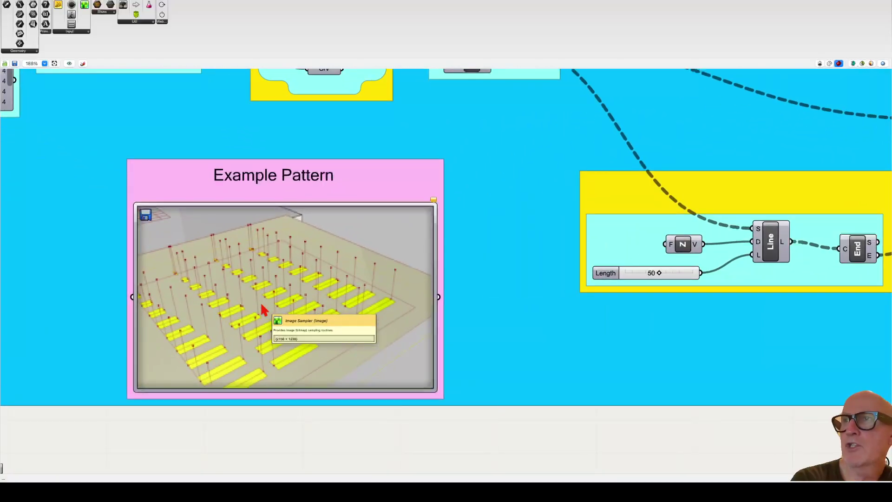
scroll(262, 310, down, 6)
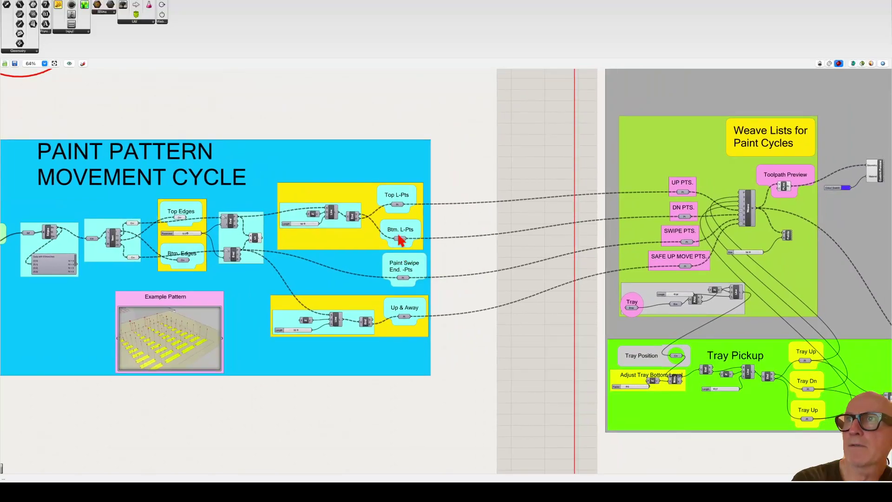
scroll(402, 237, up, 1)
scroll(178, 360, up, 6)
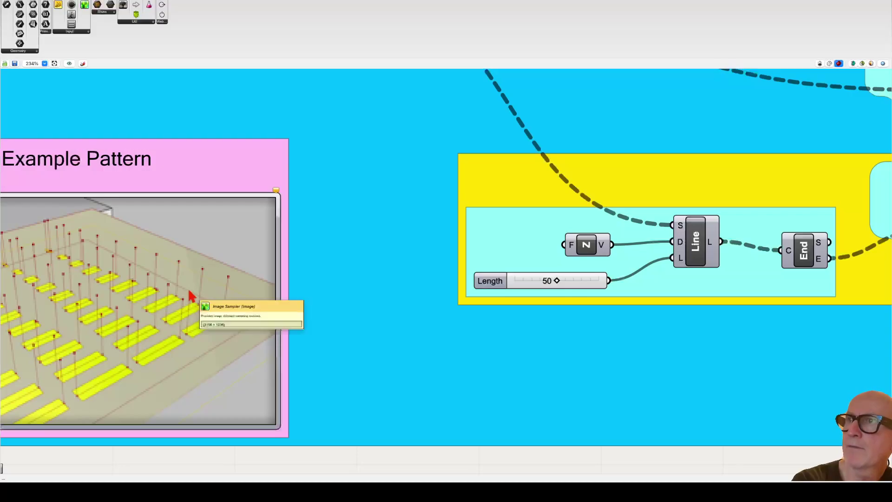
scroll(354, 256, down, 5)
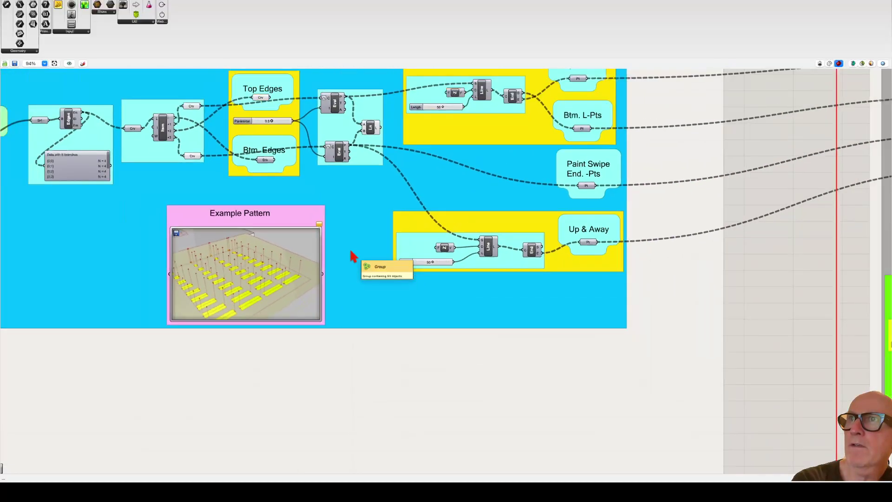
Trace the Top L-Pts wire to the Weave component and its output onward to the Step 2 Align Tool group
scroll(353, 255, up, 3)
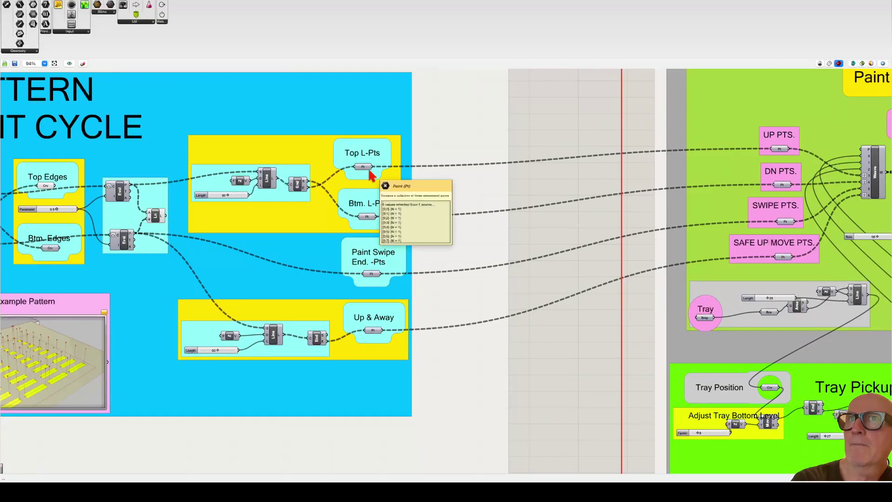
right_drag(708, 232, 678, 242)
scroll(674, 235, right, 10)
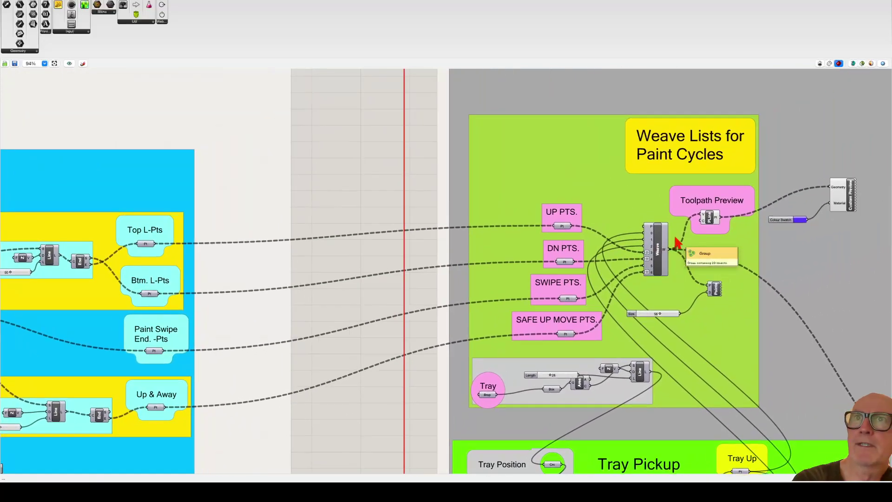
scroll(674, 235, down, 2)
scroll(674, 235, right, 1)
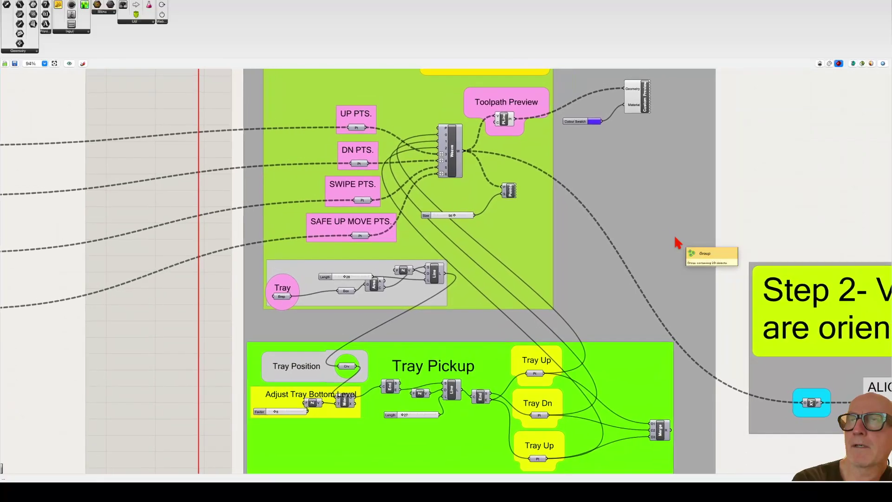
scroll(675, 238, down, 3)
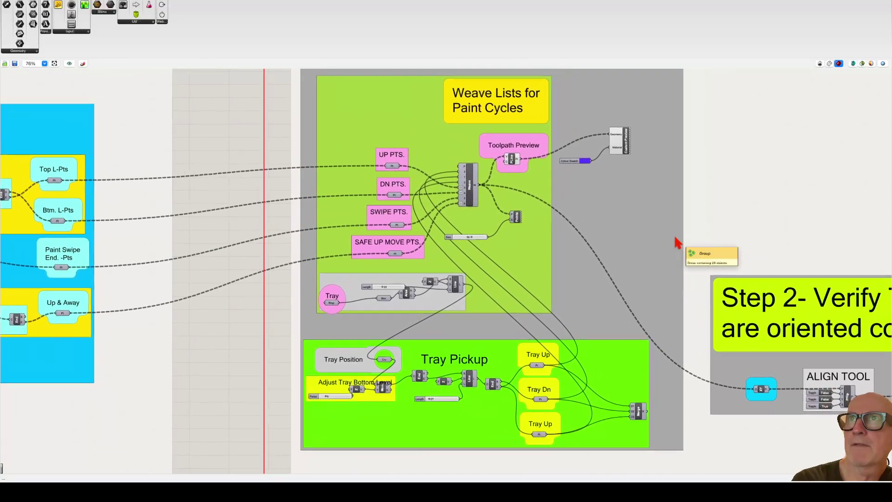